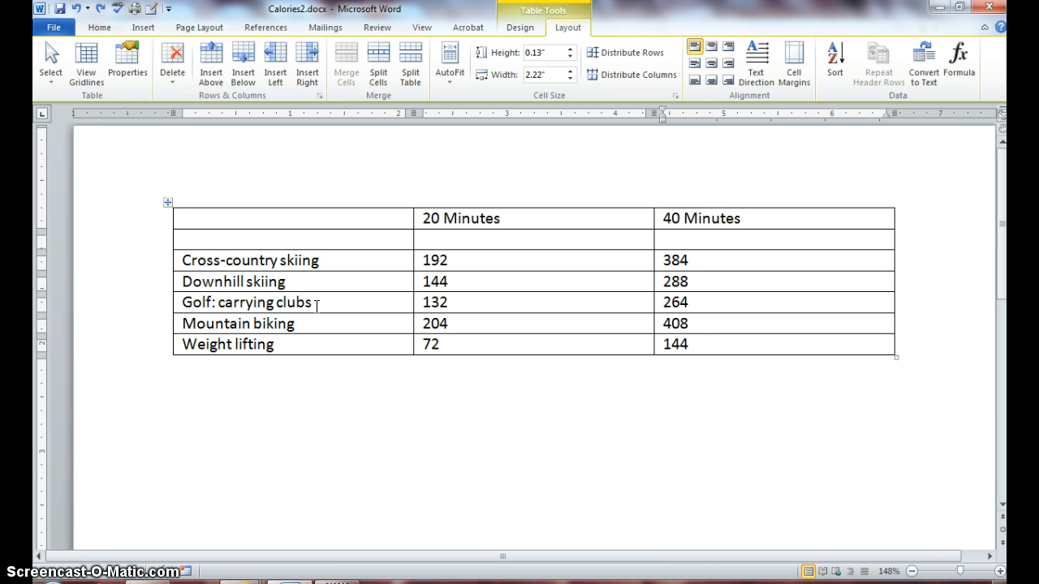
Save the document via Save As under the name Calories2.docx in the Lesson 15 folder
{"action": "left_click", "coordinate": [311, 302]}
{"action": "left_click", "coordinate": [55, 32]}
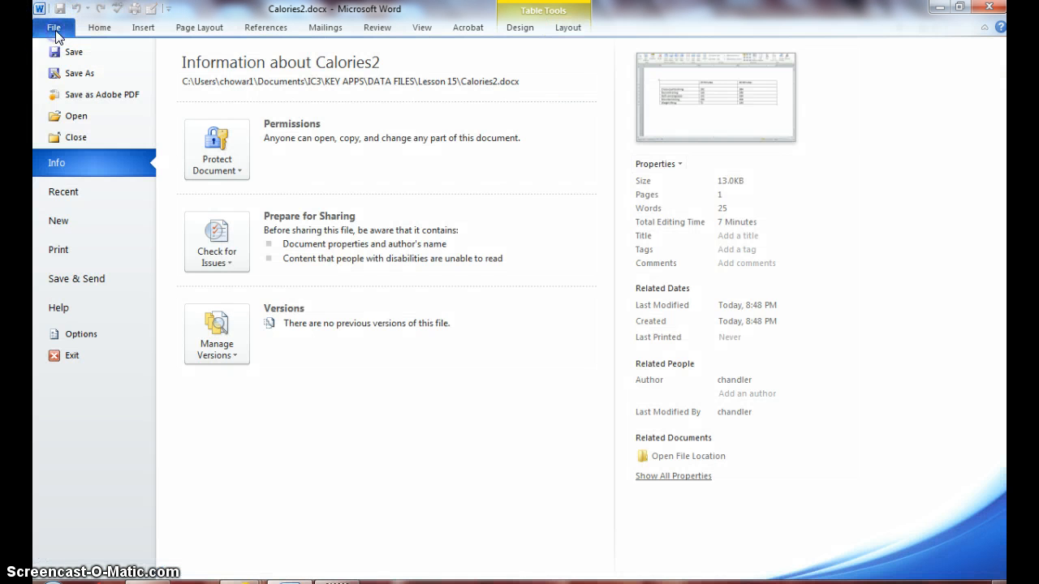
{"action": "left_click", "coordinate": [79, 73]}
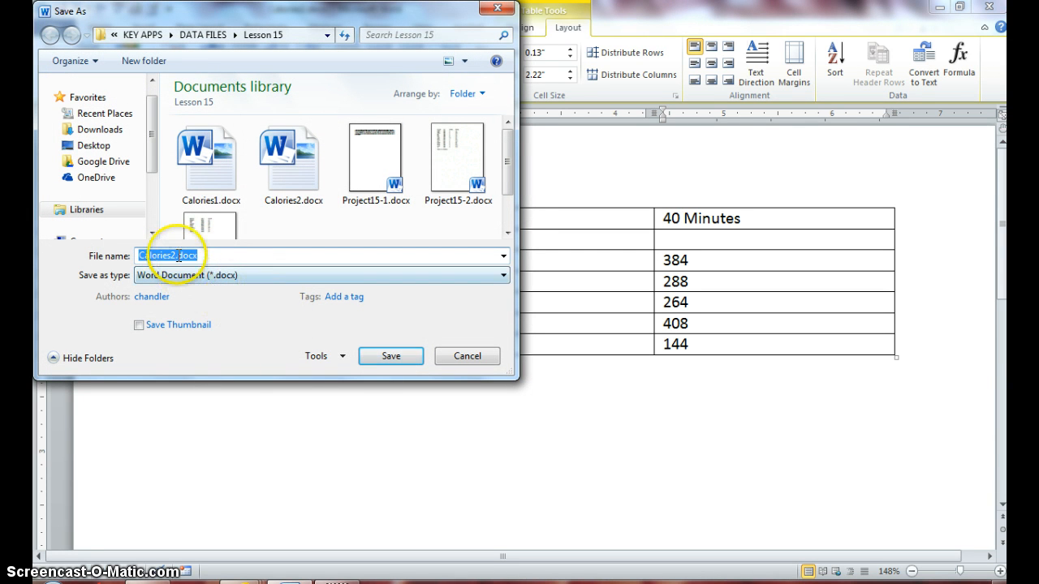
{"action": "left_click", "coordinate": [370, 359]}
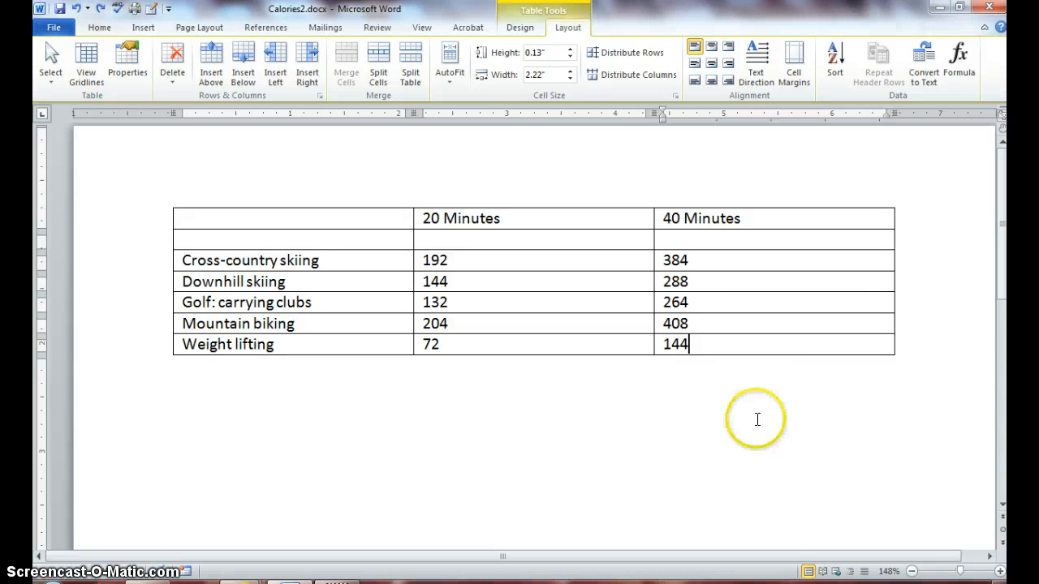
{"action": "left_click", "coordinate": [697, 343]}
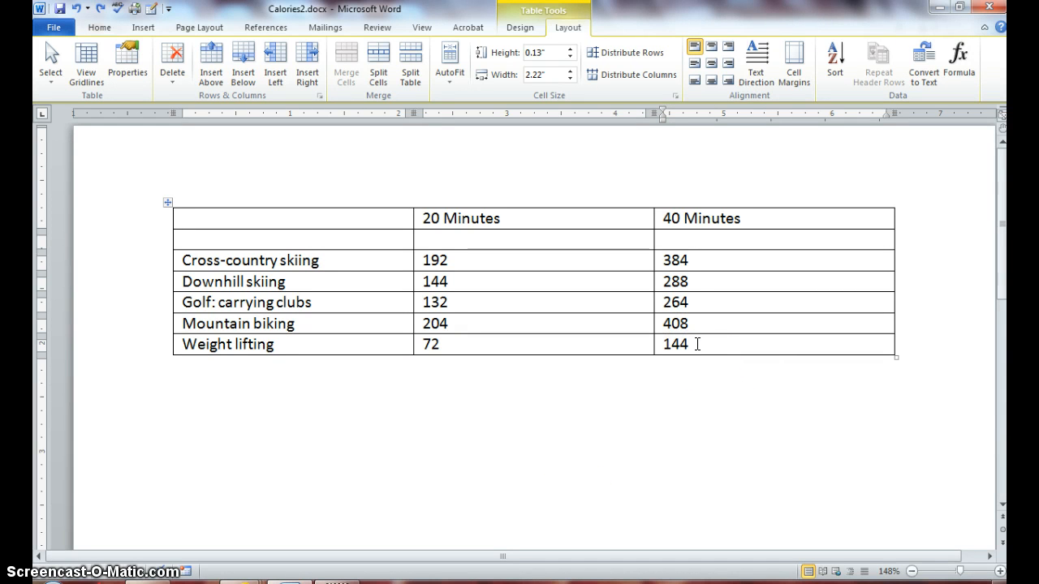
Add a blank row below Weight lifting by tabbing out of the last cell (144)
{"action": "left_click", "coordinate": [697, 344]}
{"action": "key", "text": "Tab"}
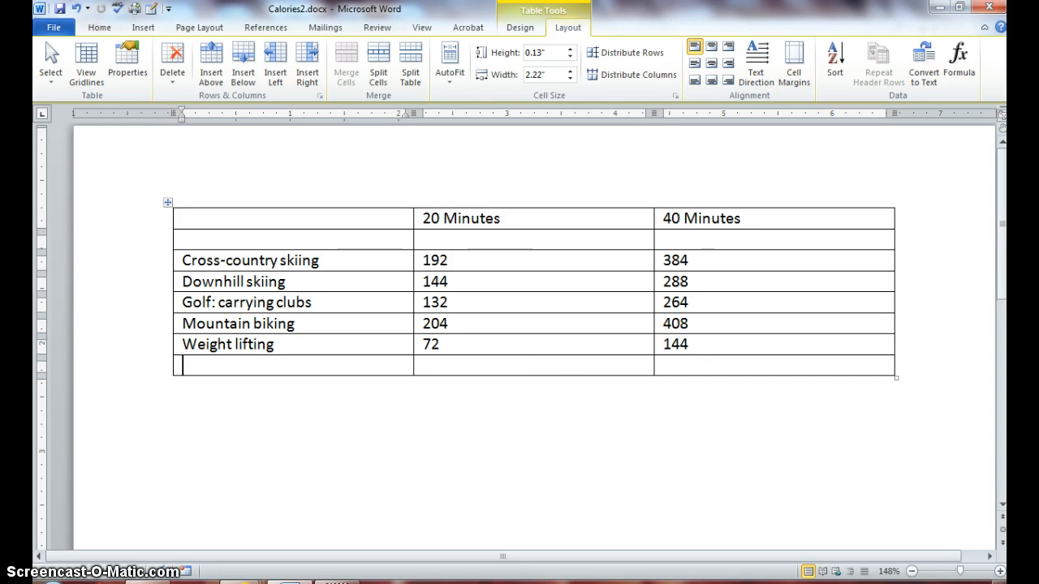
Enter Golf: using a cart with 84 and 168 calories in the new bottom row
{"action": "type", "text": "Golf:"}
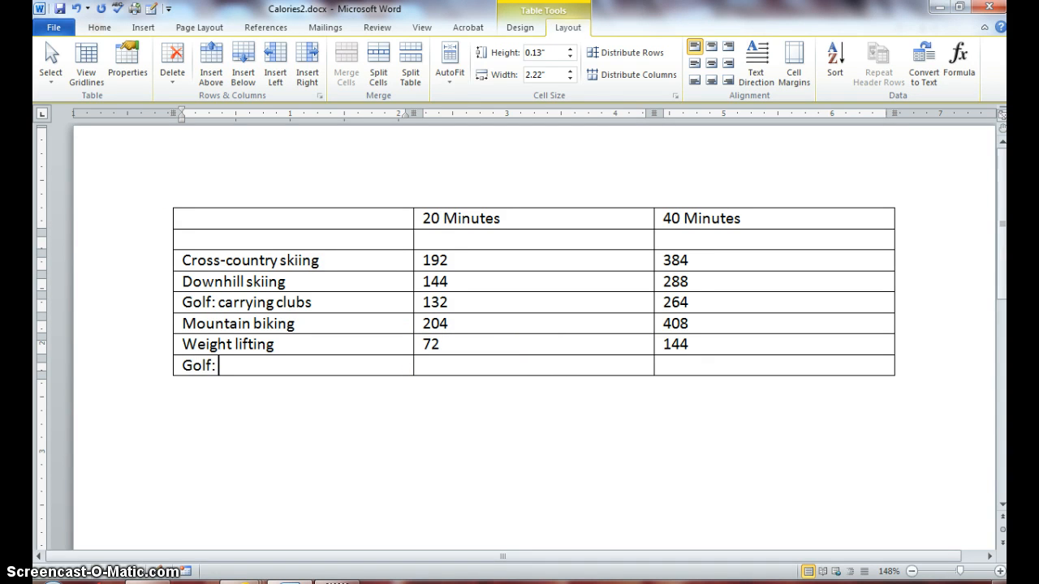
{"action": "type", "text": " using a cart"}
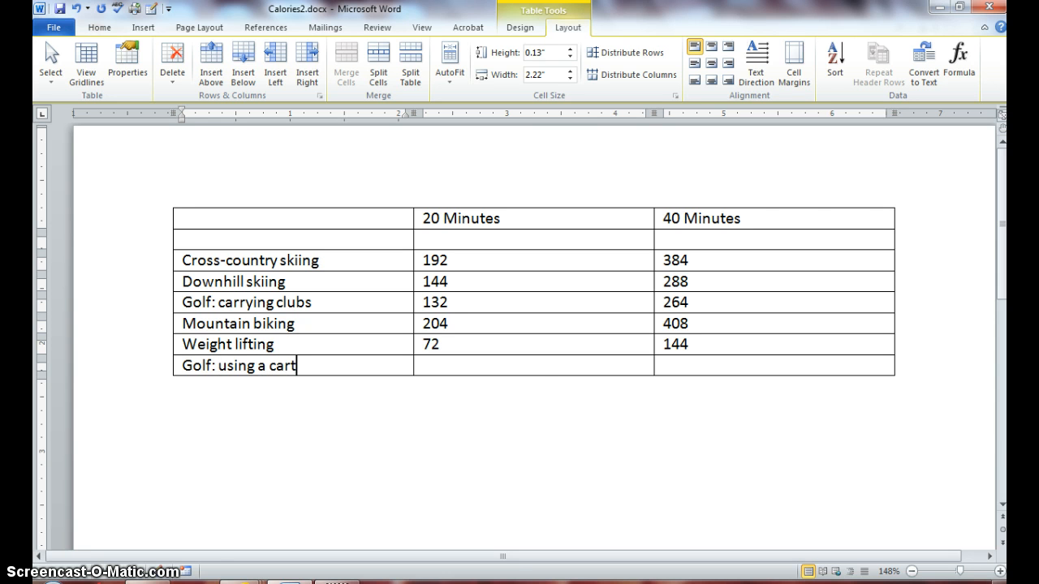
{"action": "left_click", "coordinate": [542, 366]}
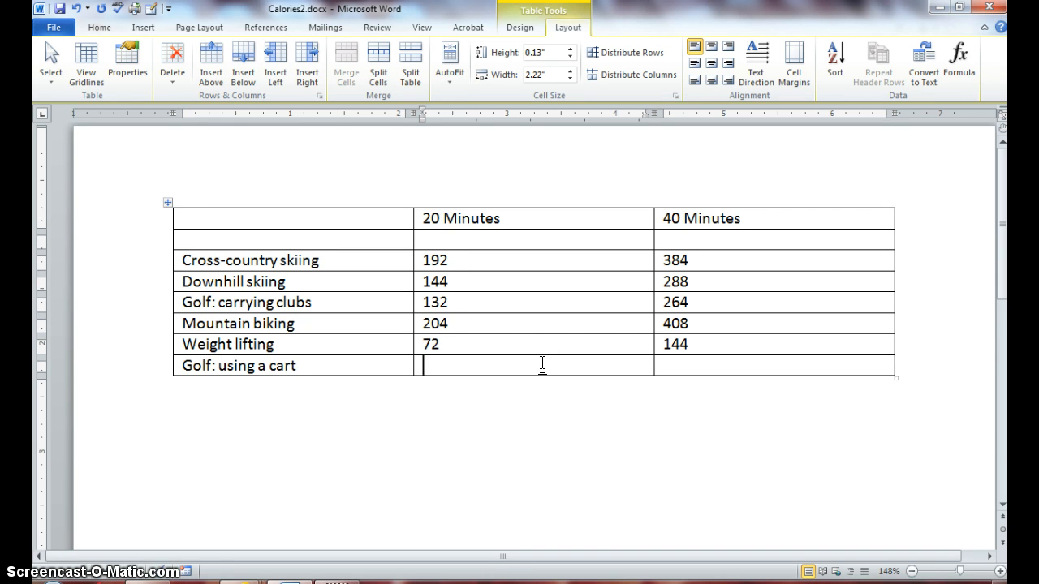
{"action": "type", "text": "84"}
{"action": "key", "text": "Tab"}
{"action": "type", "text": "168"}
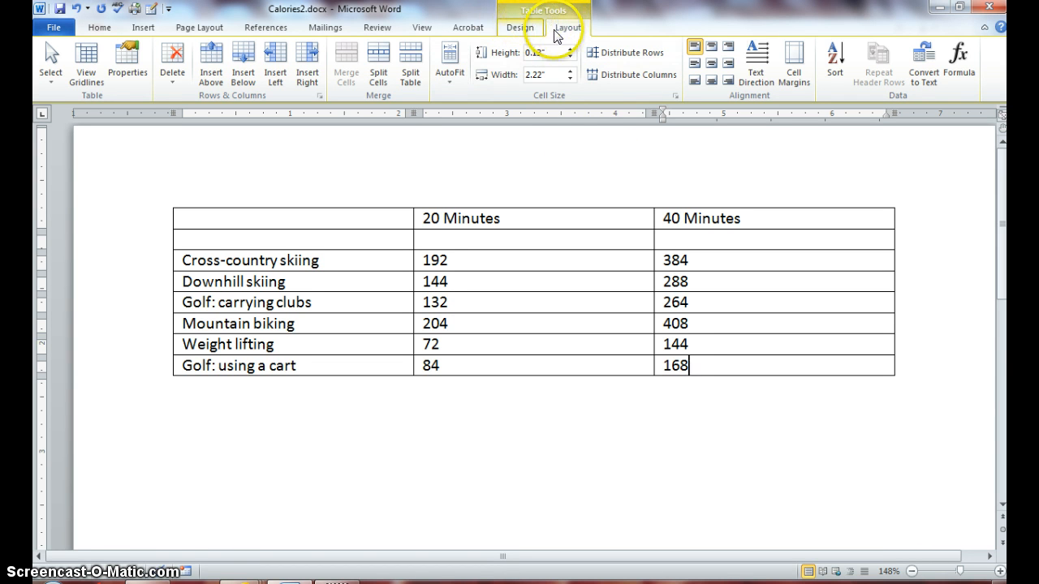
{"action": "left_click", "coordinate": [562, 165]}
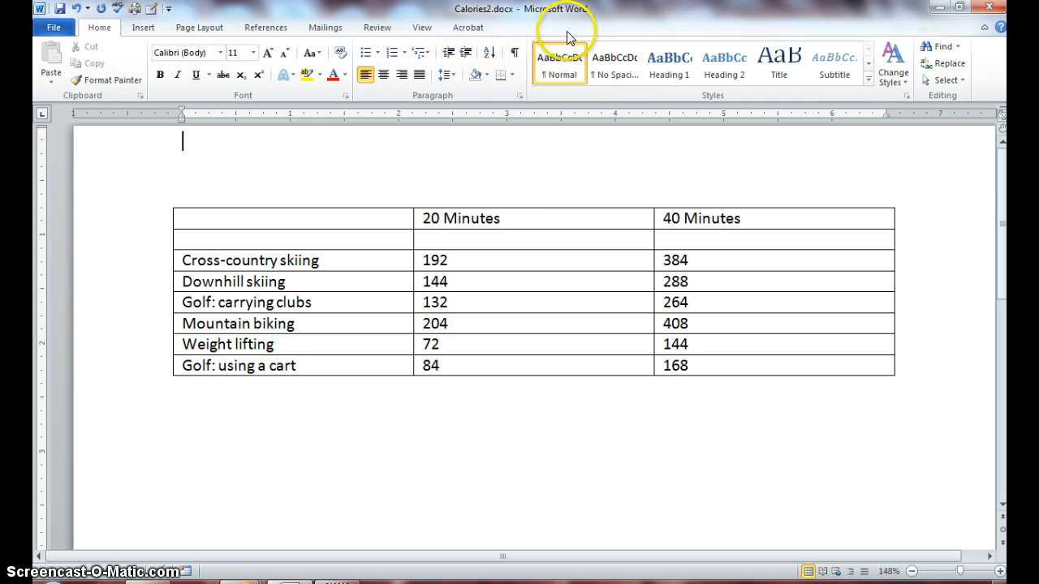
{"action": "left_click", "coordinate": [529, 300]}
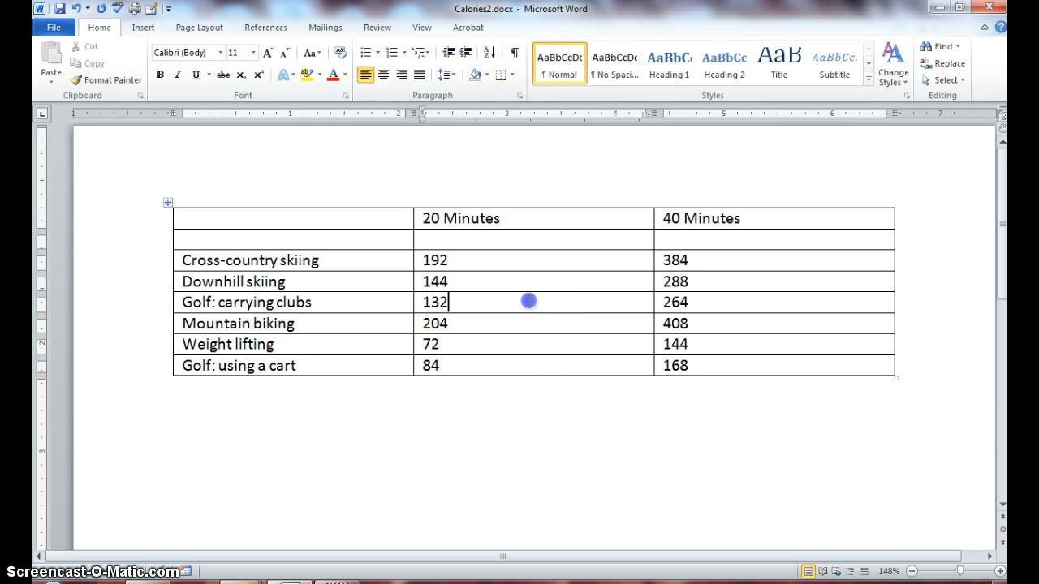
{"action": "left_click", "coordinate": [540, 487]}
{"action": "left_click", "coordinate": [544, 292]}
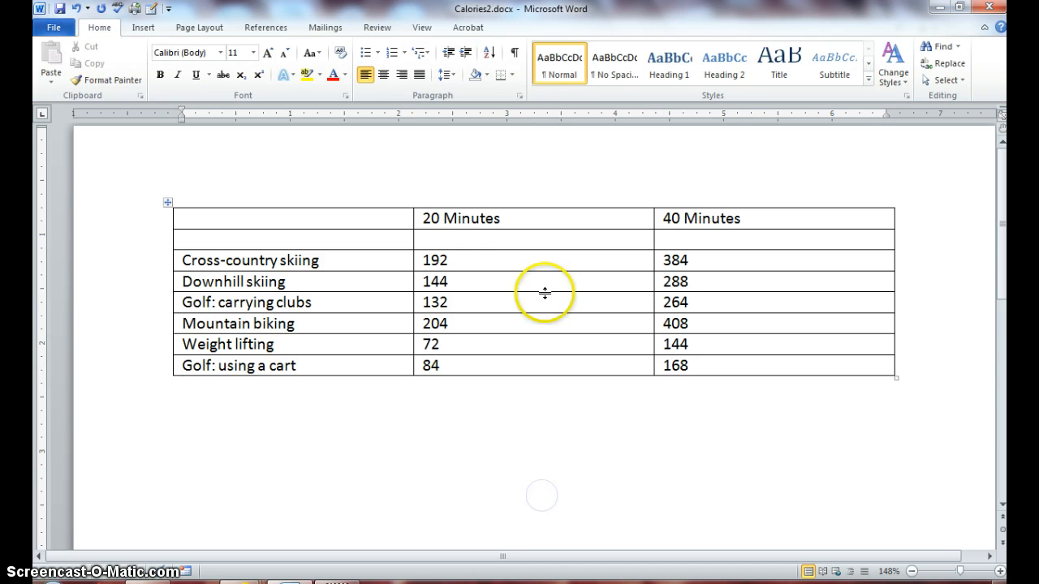
{"action": "left_click", "coordinate": [542, 257]}
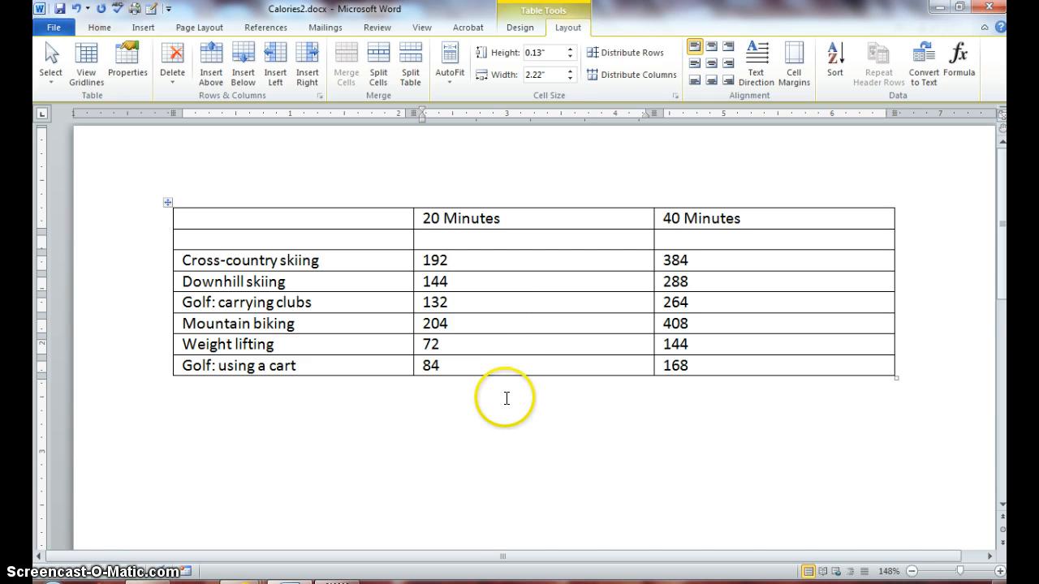
{"action": "left_click", "coordinate": [504, 432]}
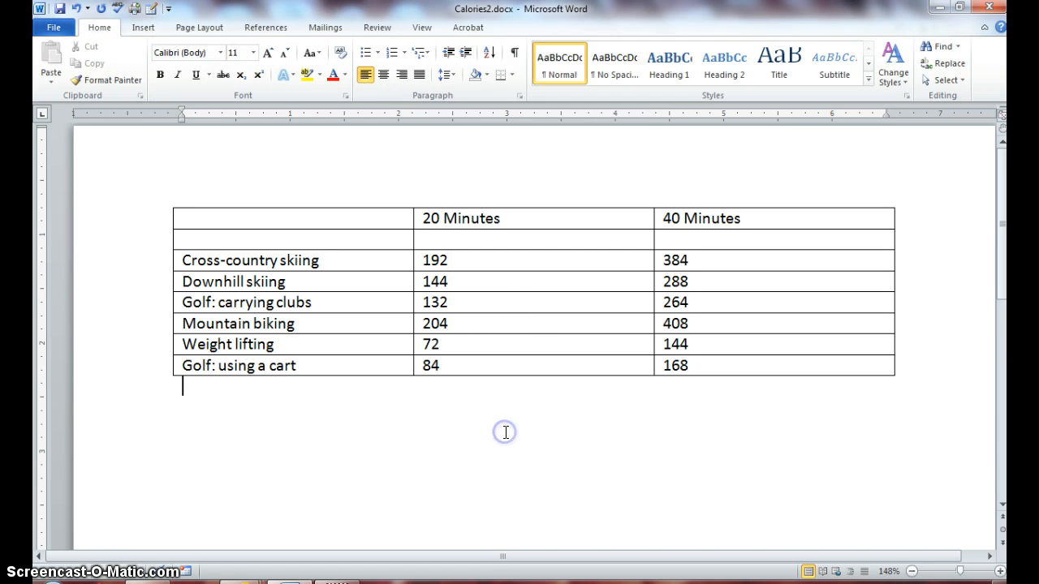
{"action": "left_click", "coordinate": [495, 322]}
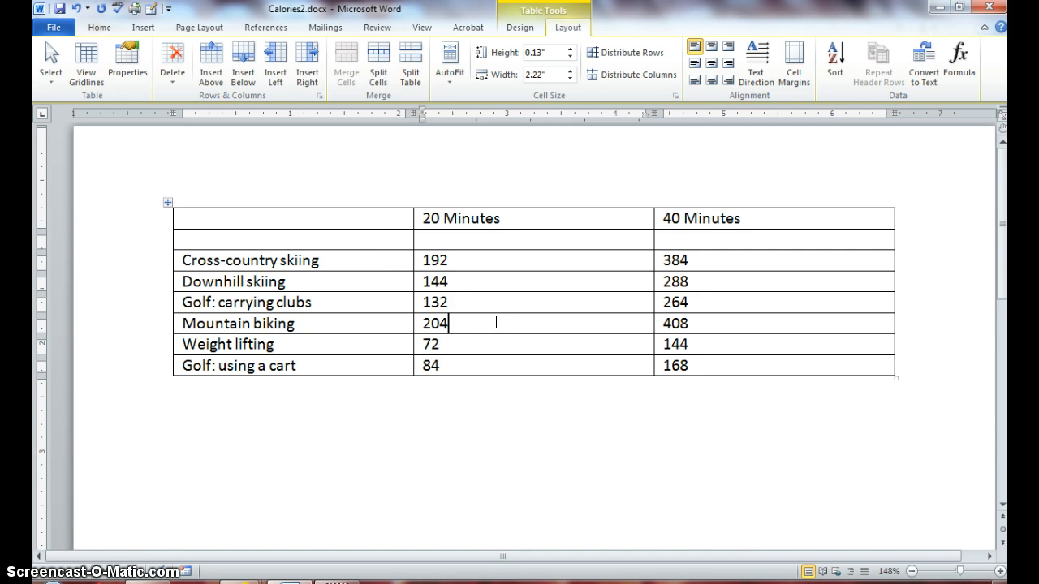
{"action": "left_click", "coordinate": [365, 258]}
Insert a second empty row above Cross-country skiing, just below the header
{"action": "left_click", "coordinate": [208, 61]}
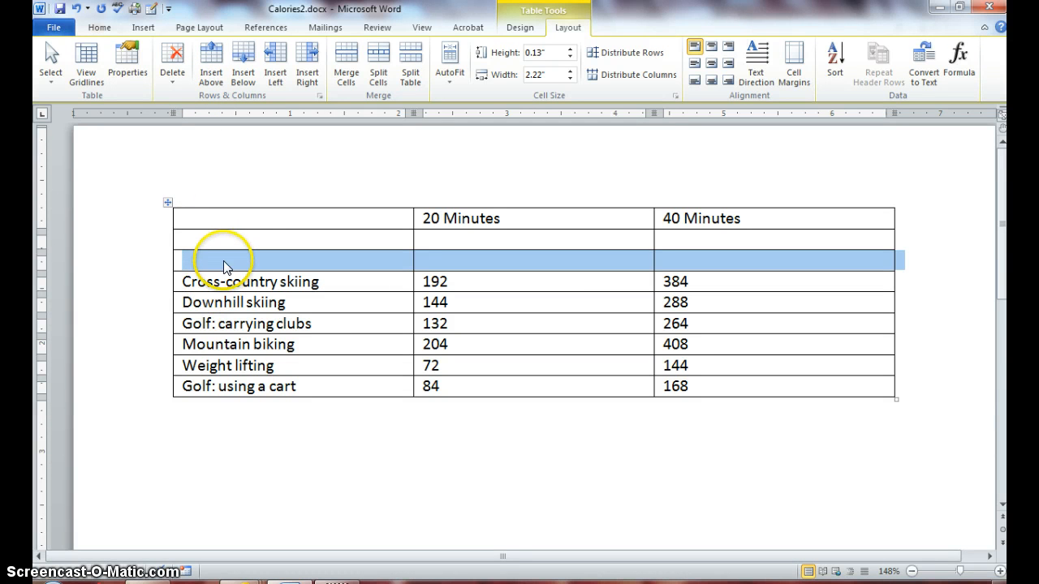
Select both skiing rows and insert two empty rows below Downhill skiing
{"action": "left_click_drag", "start_coordinate": [225, 279], "coordinate": [229, 297]}
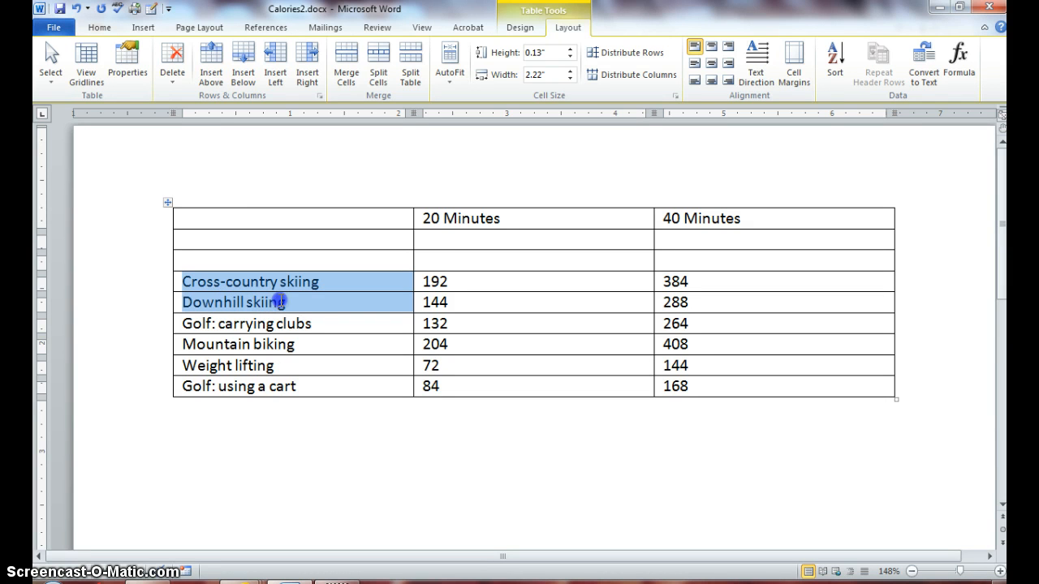
{"action": "left_click_drag", "start_coordinate": [332, 304], "coordinate": [683, 300]}
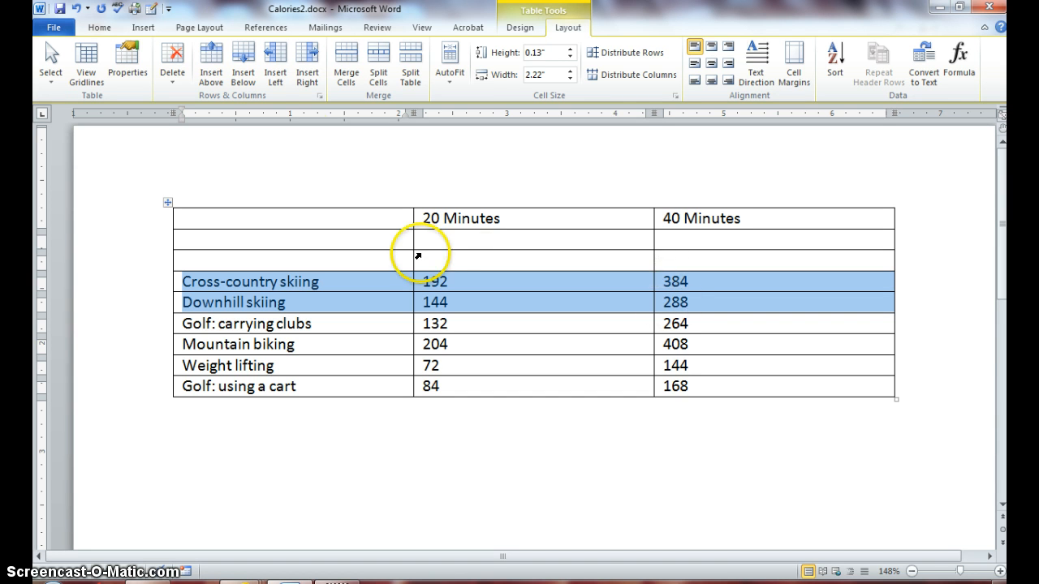
{"action": "left_click", "coordinate": [243, 59]}
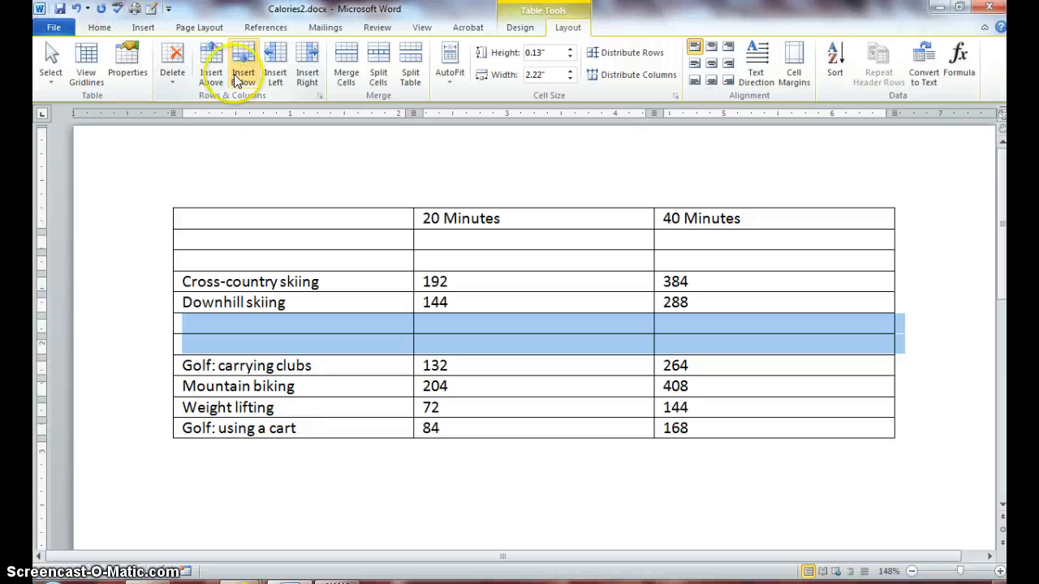
{"action": "left_click", "coordinate": [222, 321]}
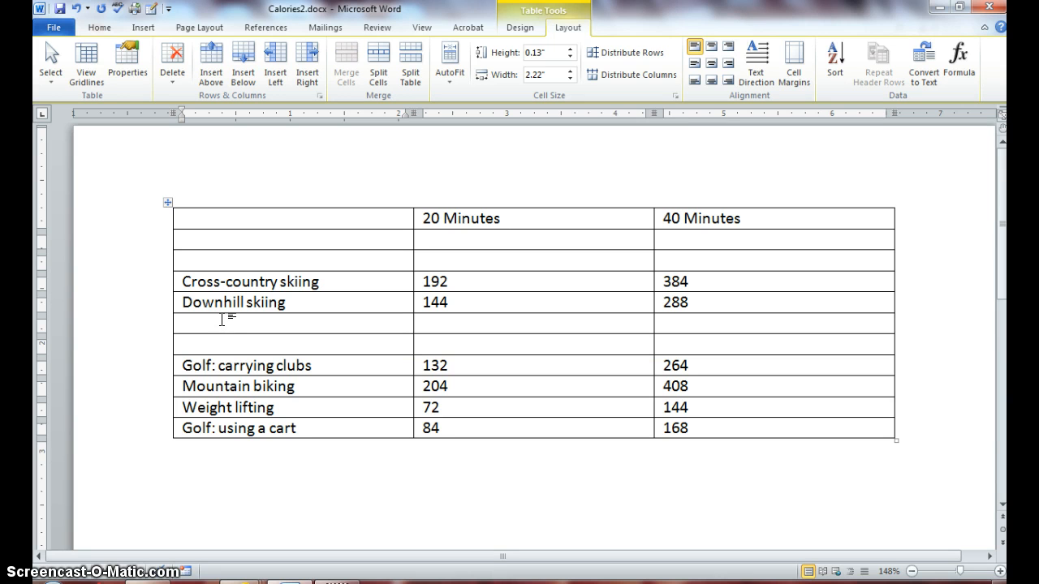
Fill a blank row with Walking: 15 minutes/mile, 108 and 216, then label the next Running: 9 minutes/mile
{"action": "type", "text": "Walki"}
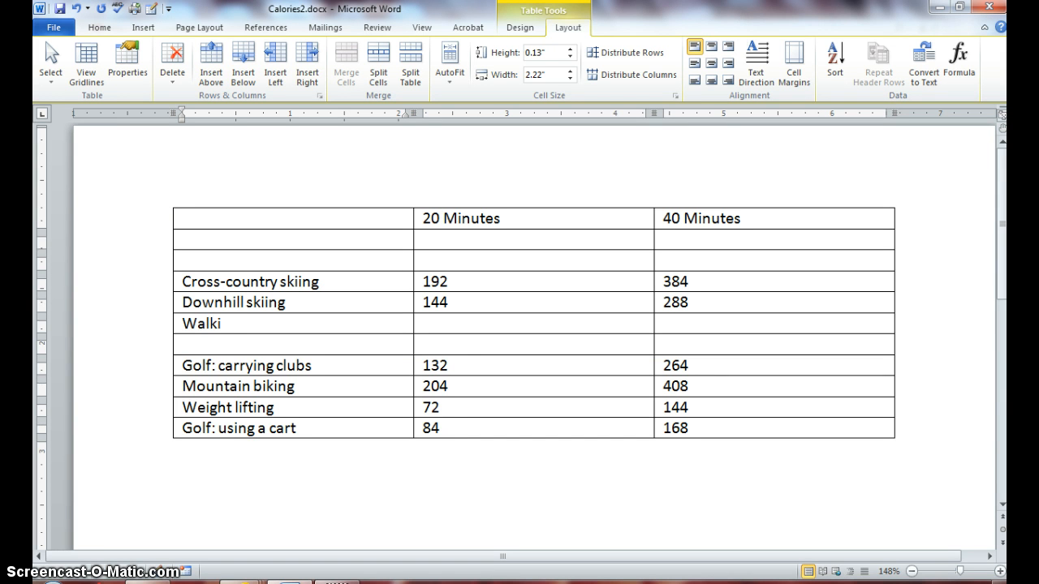
{"action": "type", "text": "ng: 15 minutes/"}
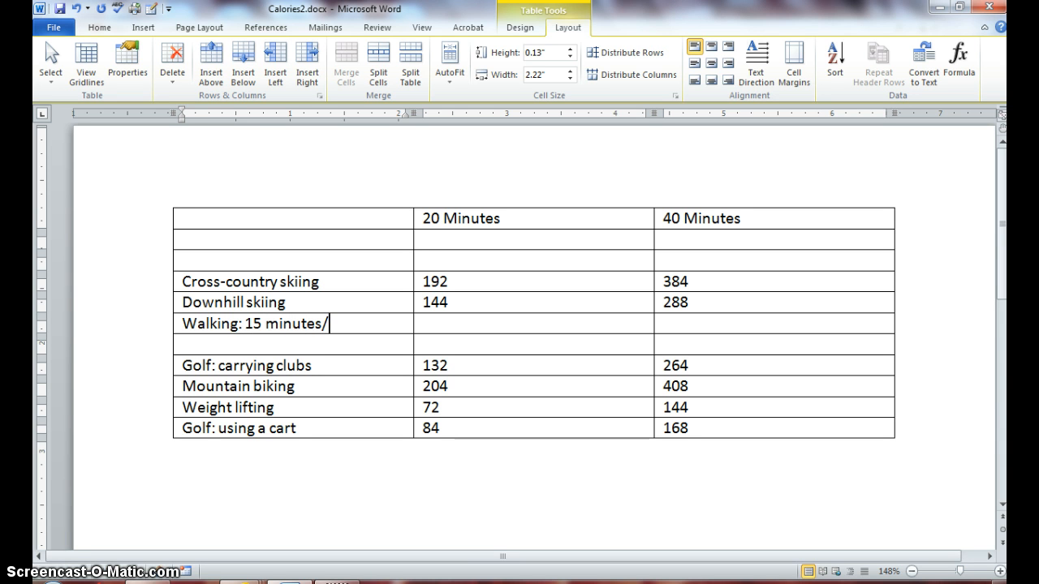
{"action": "type", "text": "mile"}
{"action": "key", "text": "Tab"}
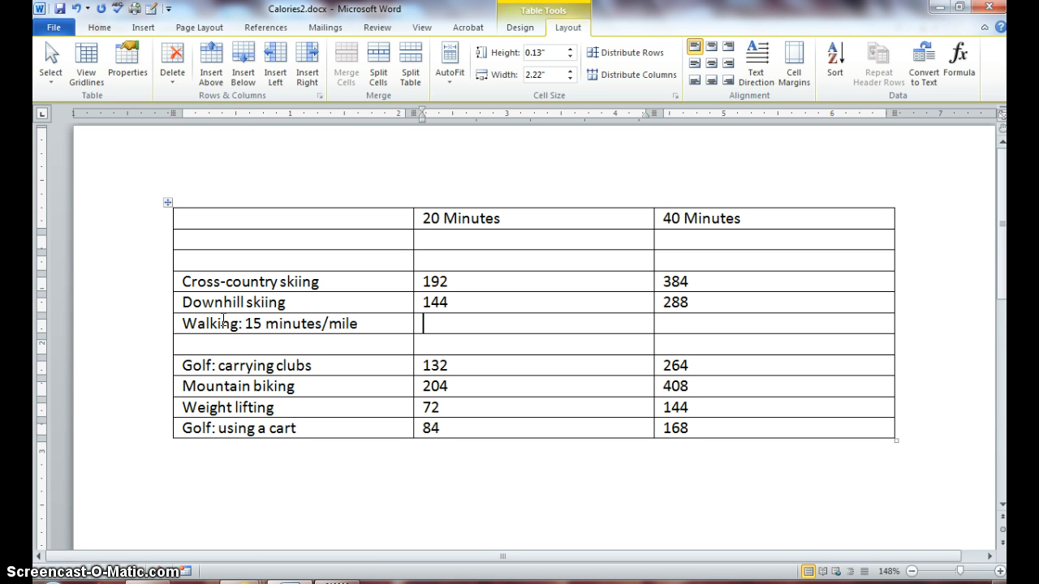
{"action": "type", "text": "108"}
{"action": "key", "text": "Tab"}
{"action": "type", "text": "216"}
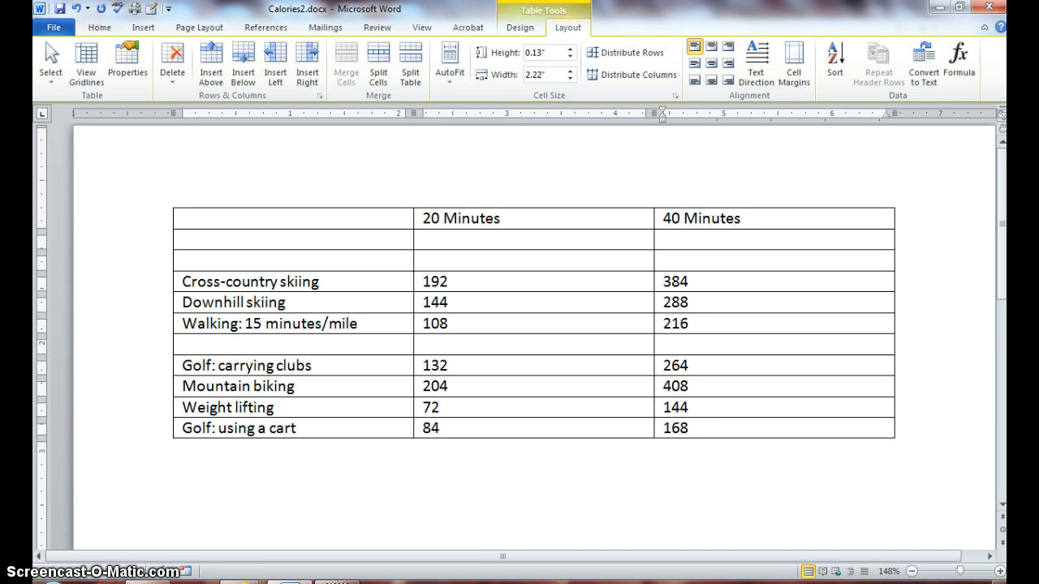
{"action": "key", "text": "Tab"}
{"action": "type", "text": "Running:"}
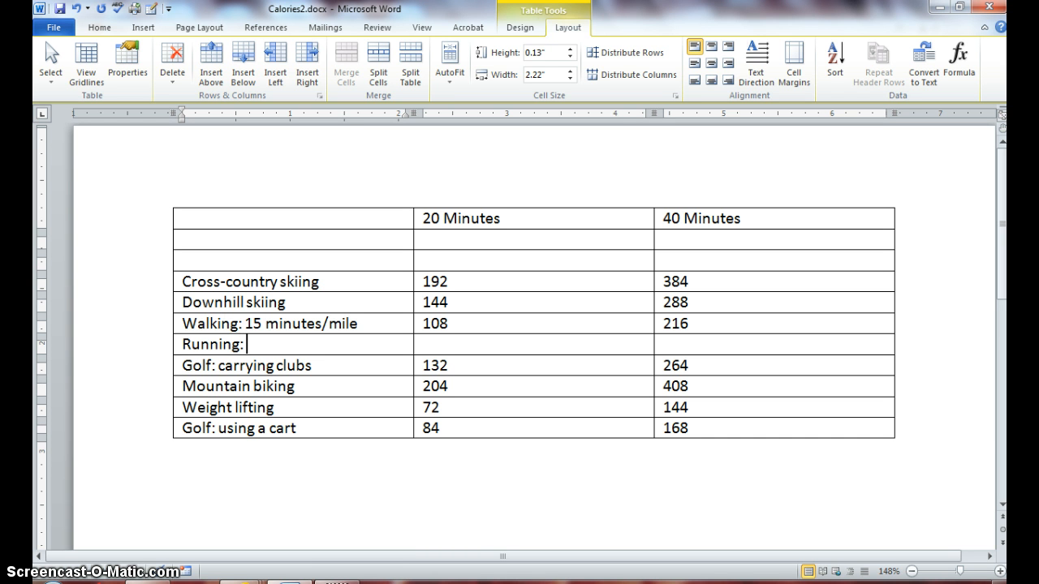
{"action": "type", "text": " 9 minutes/"}
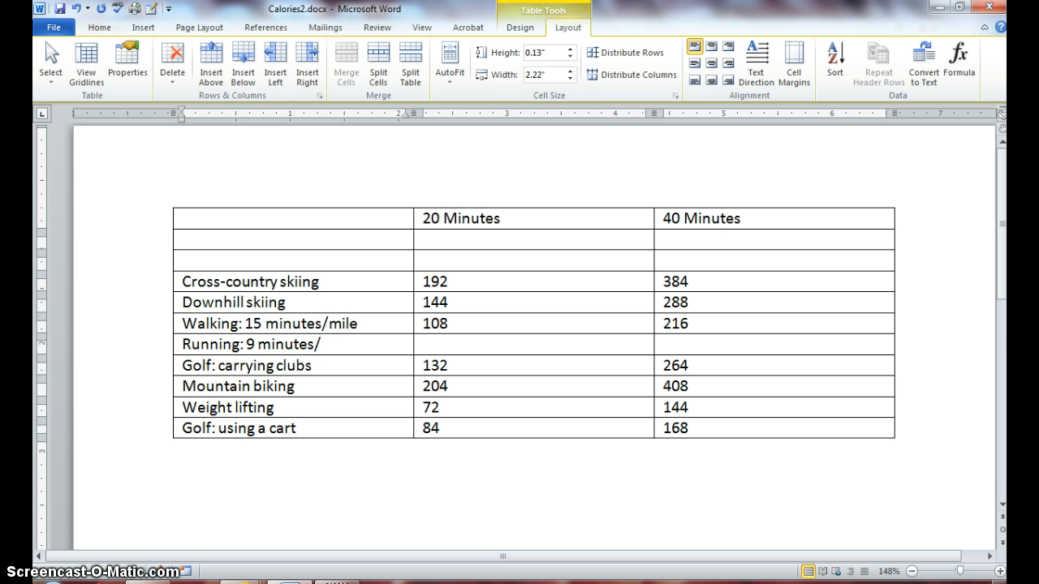
{"action": "type", "text": "mile"}
Enter 264 and 528 calories in the Running: 9 minutes/mile row
{"action": "key", "text": "Tab"}
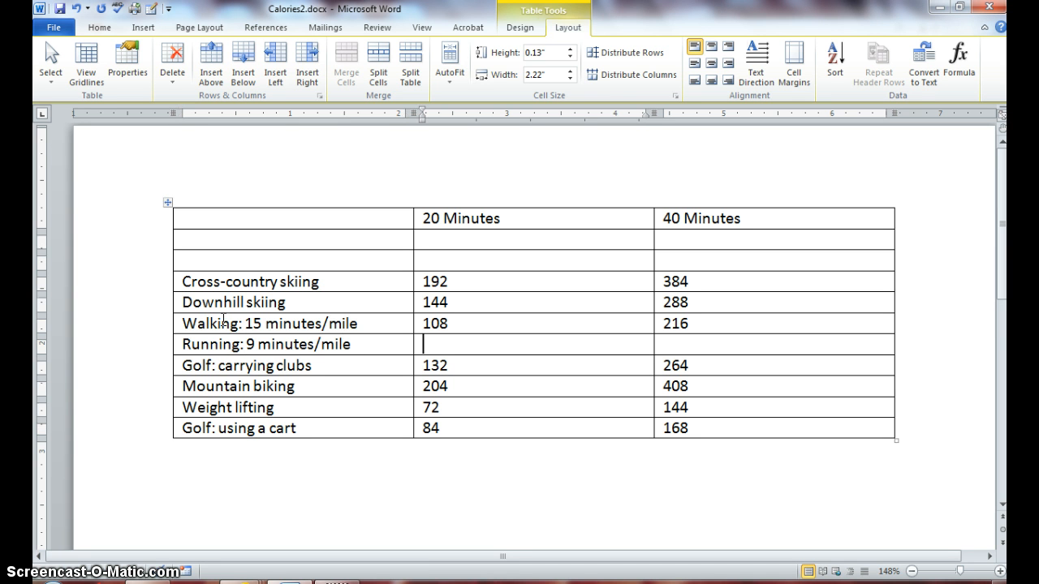
{"action": "type", "text": "264"}
{"action": "key", "text": "Tab"}
{"action": "type", "text": "528"}
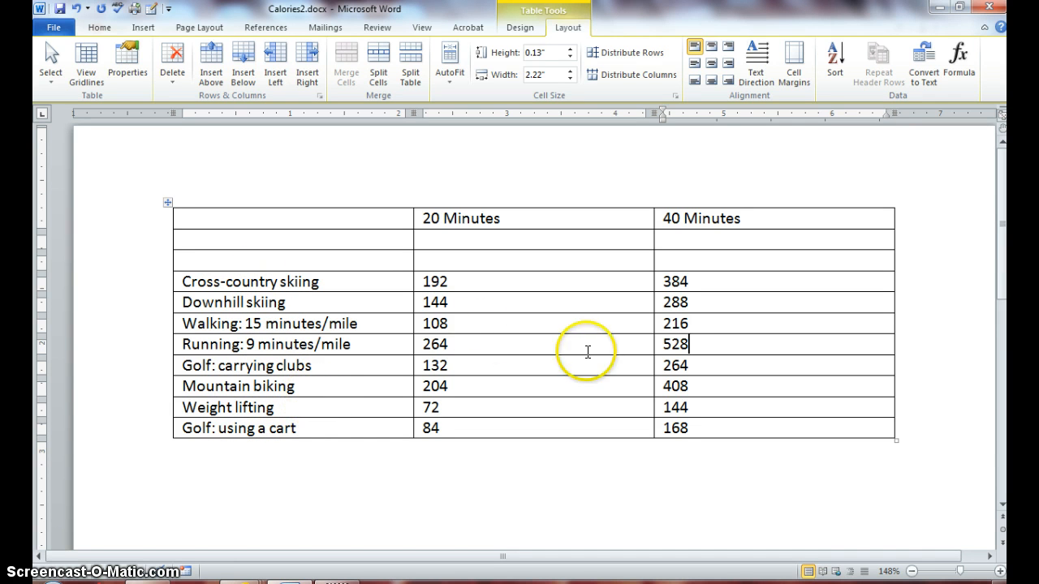
Insert a blank column to the left of the 40 Minutes column
{"action": "left_click", "coordinate": [751, 217]}
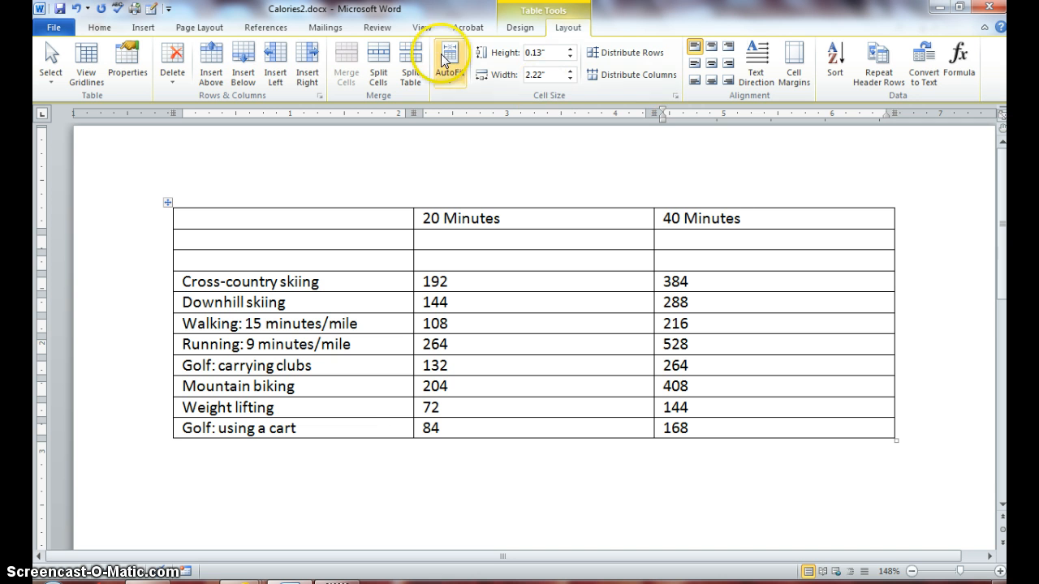
{"action": "left_click", "coordinate": [272, 51]}
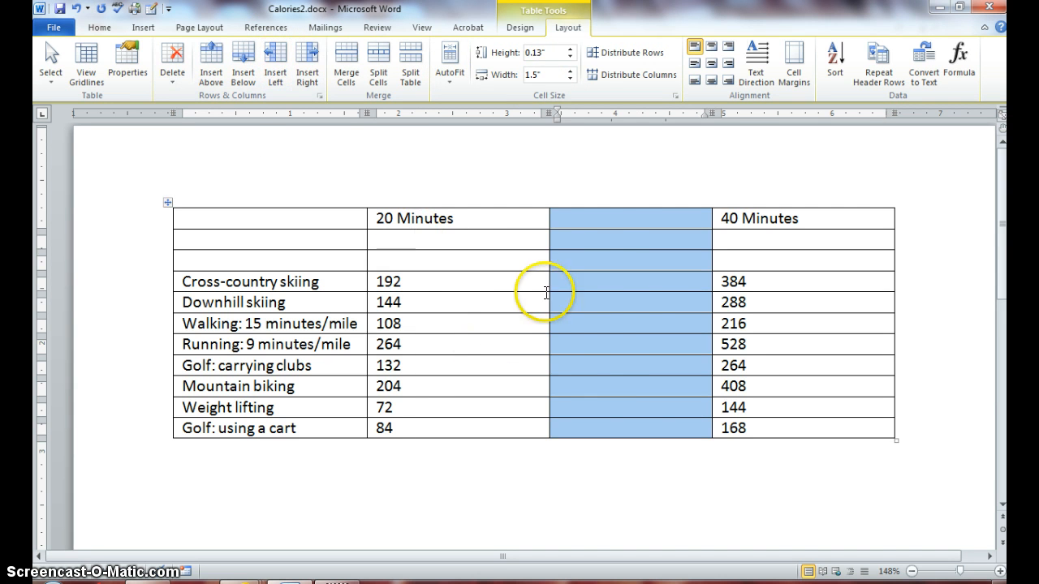
{"action": "left_click", "coordinate": [609, 218]}
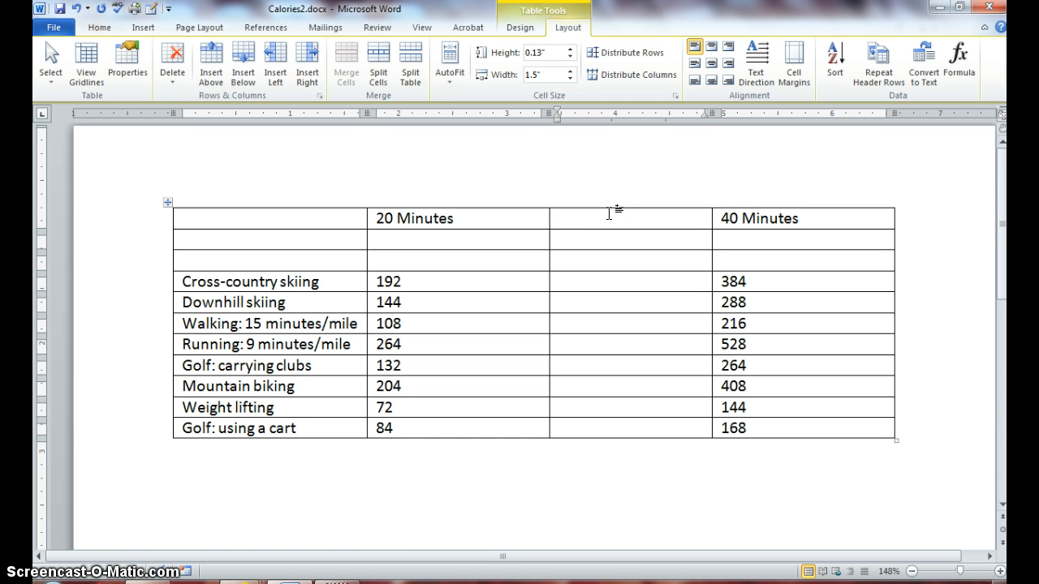
Head the new column 30 Minutes and enter 288, 216, 162 and 396 below it
{"action": "type", "text": "30 "}
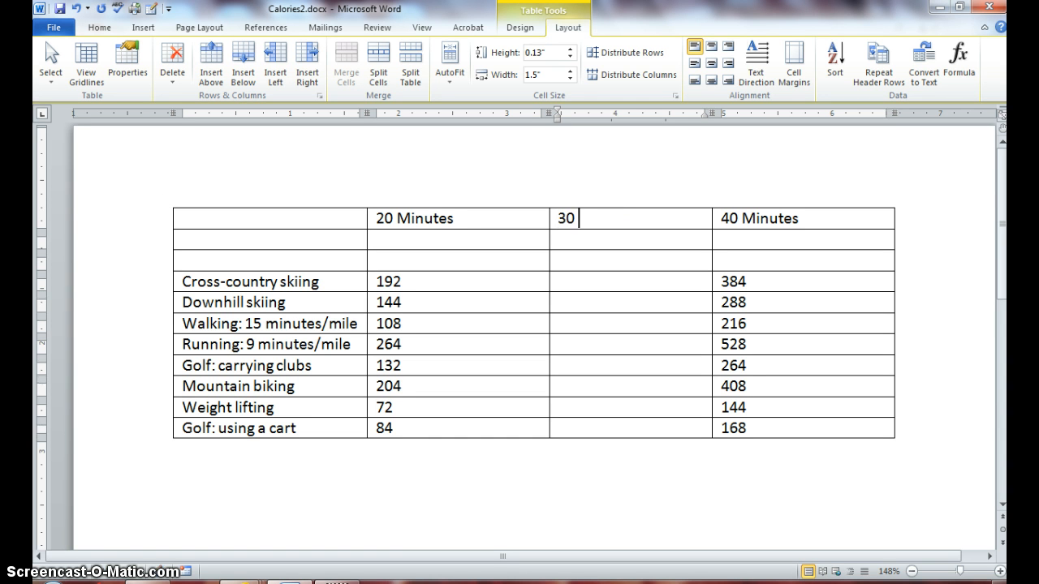
{"action": "type", "text": "Minutes"}
{"action": "key", "text": "Down"}
{"action": "key", "text": "Down"}
{"action": "key", "text": "Down"}
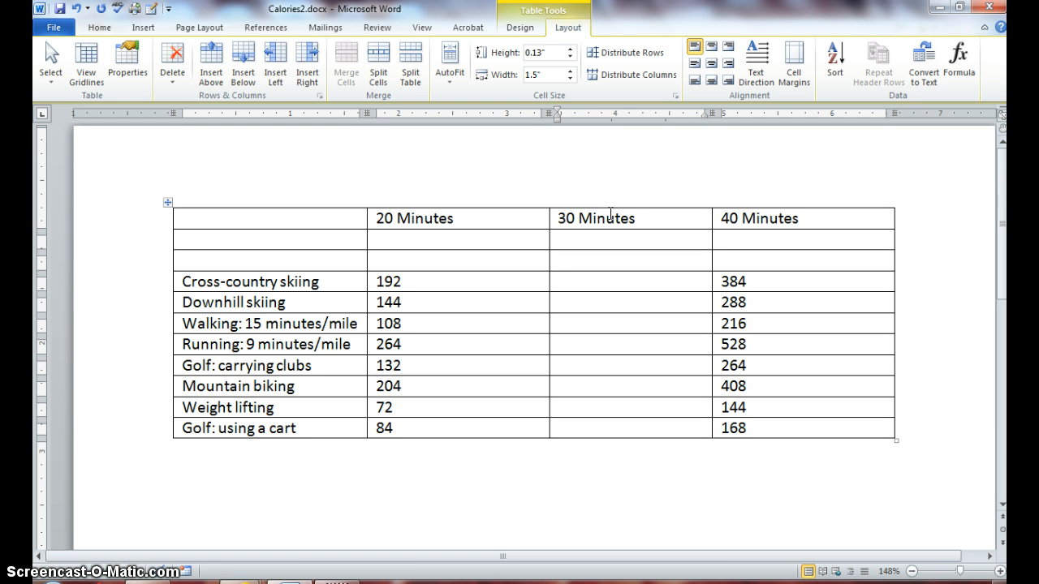
{"action": "type", "text": "288"}
{"action": "key", "text": "Down"}
{"action": "type", "text": "216"}
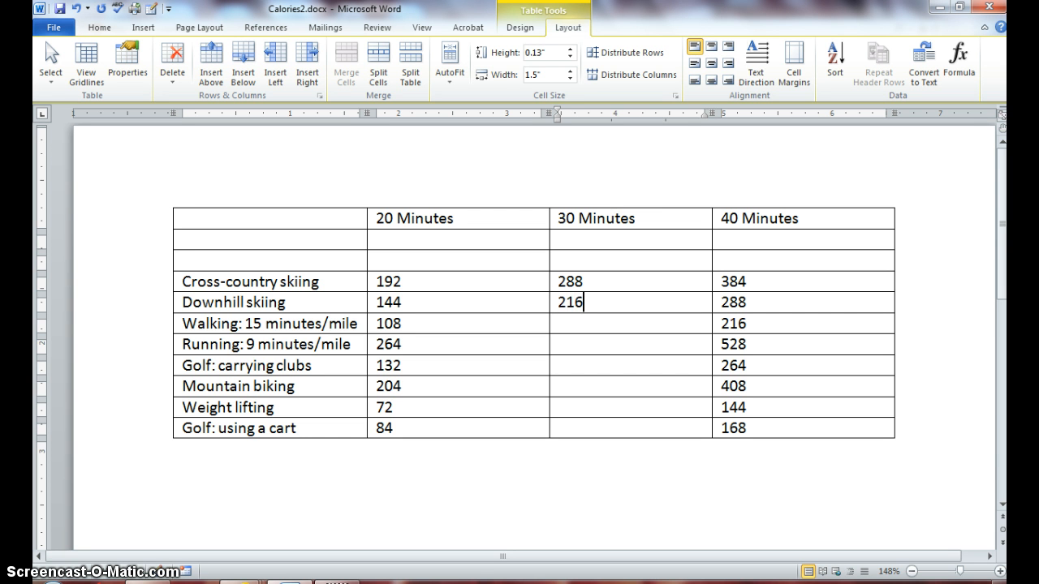
{"action": "key", "text": "Down"}
{"action": "type", "text": "1"}
{"action": "type", "text": "62"}
{"action": "type", "text": "3"}
{"action": "type", "text": "96"}
Enter 198, 306, 108 and 126 in the remaining 30 Minutes cells
{"action": "key", "text": "Down"}
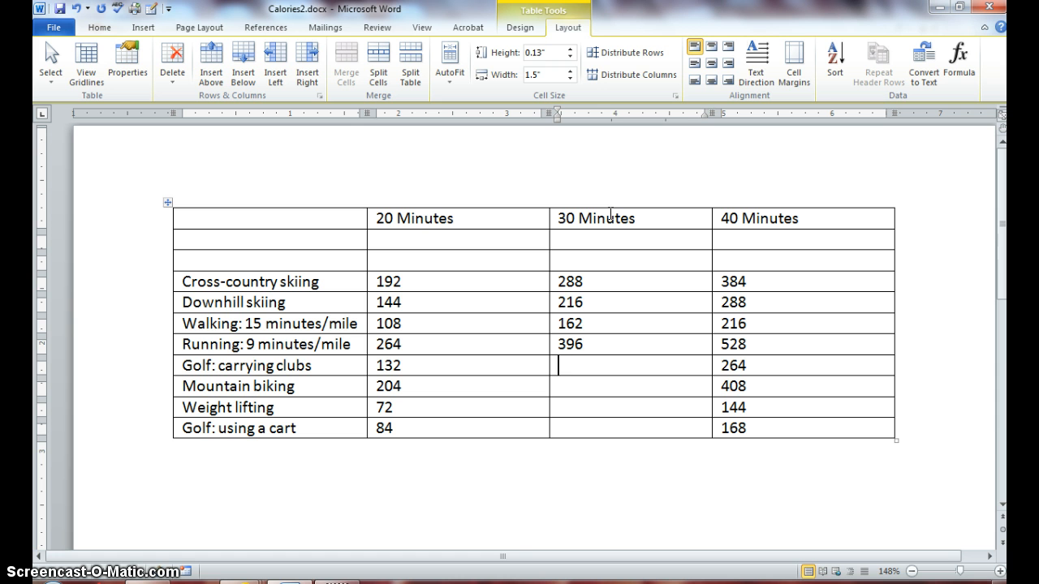
{"action": "type", "text": "198"}
{"action": "key", "text": "Down"}
{"action": "type", "text": "3"}
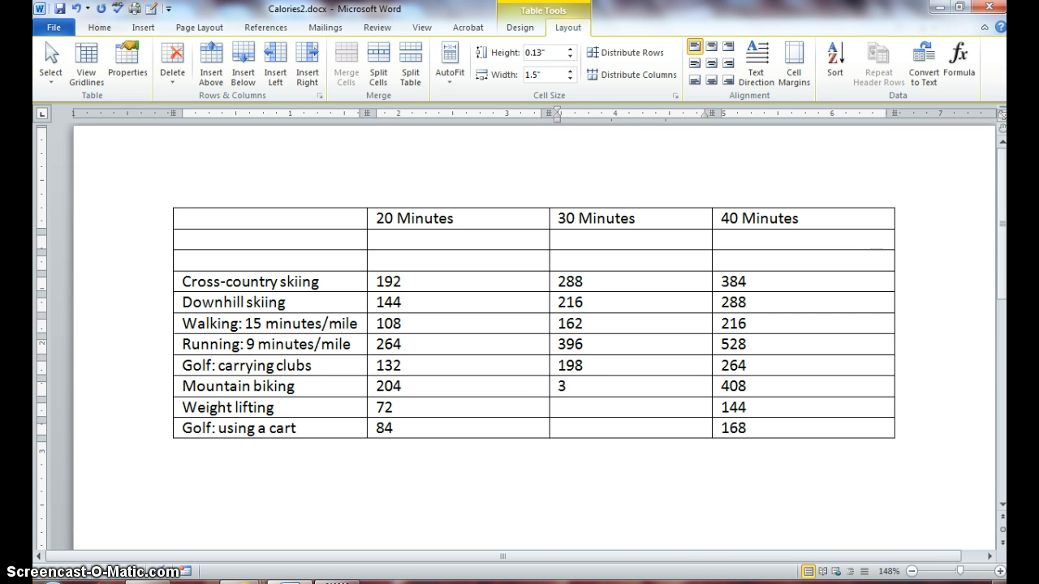
{"action": "type", "text": "06"}
{"action": "key", "text": "Down"}
{"action": "type", "text": "108"}
{"action": "key", "text": "Down"}
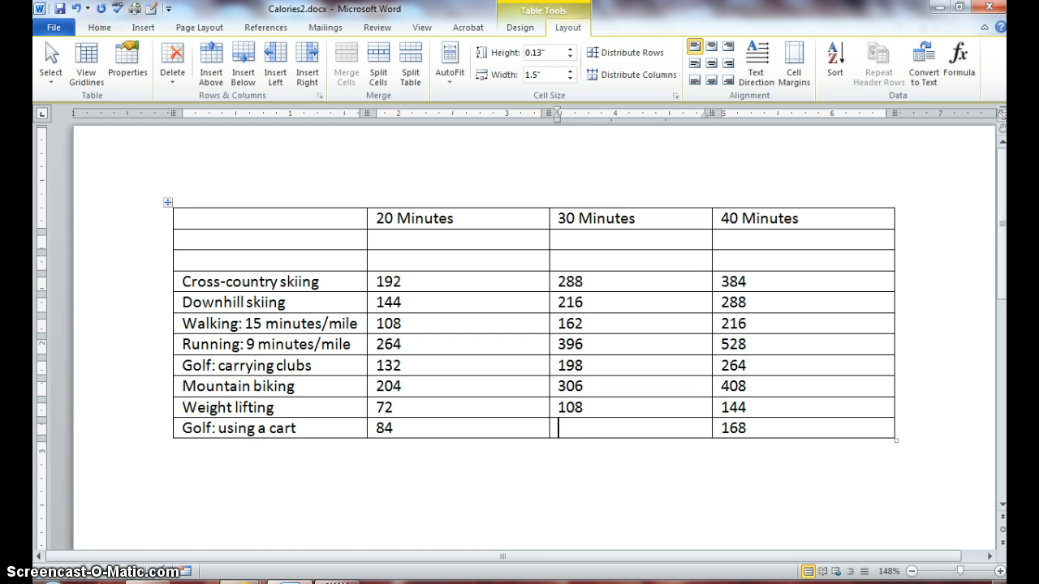
{"action": "type", "text": "126"}
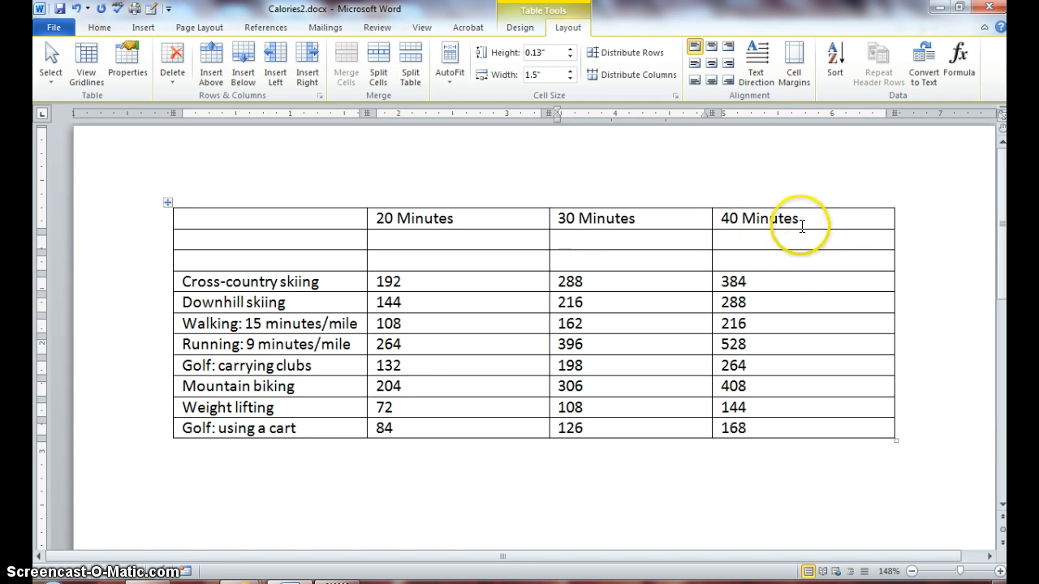
Select the 30 and 40 Minutes header cells and add two columns to their right
{"action": "left_click_drag", "start_coordinate": [802, 216], "coordinate": [802, 418]}
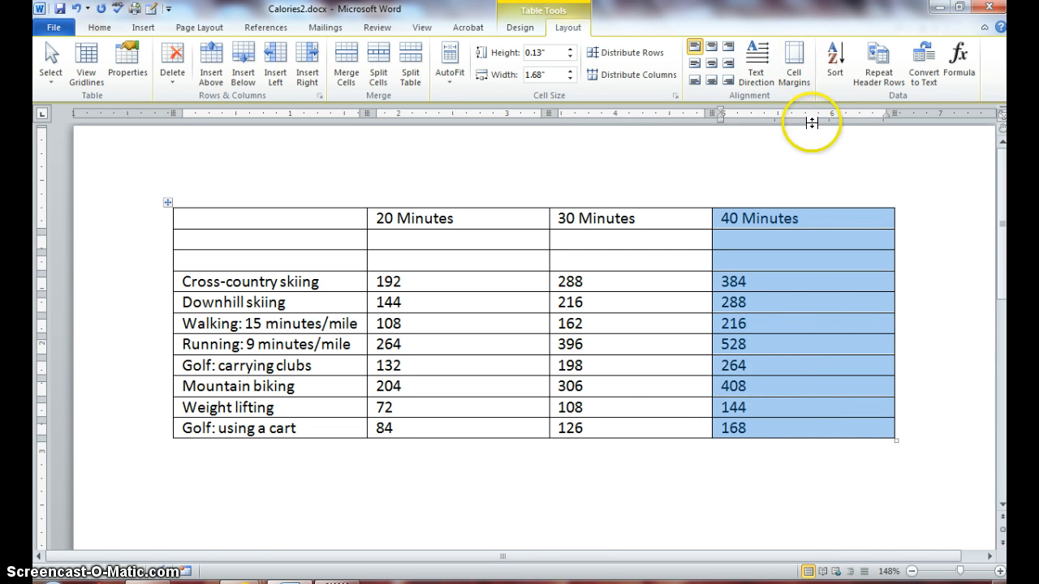
{"action": "left_click", "coordinate": [816, 215]}
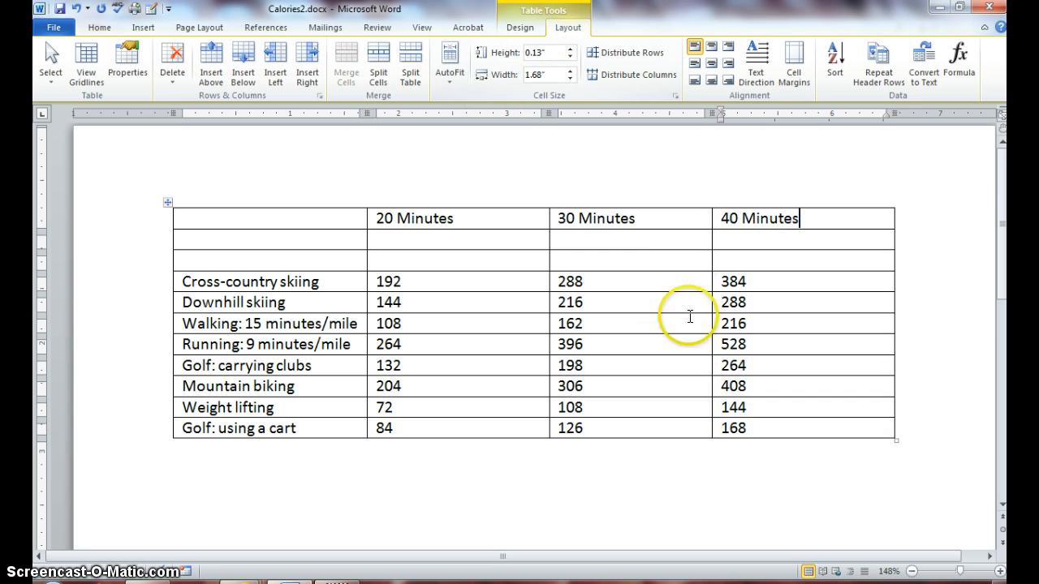
{"action": "left_click_drag", "start_coordinate": [688, 221], "coordinate": [763, 224]}
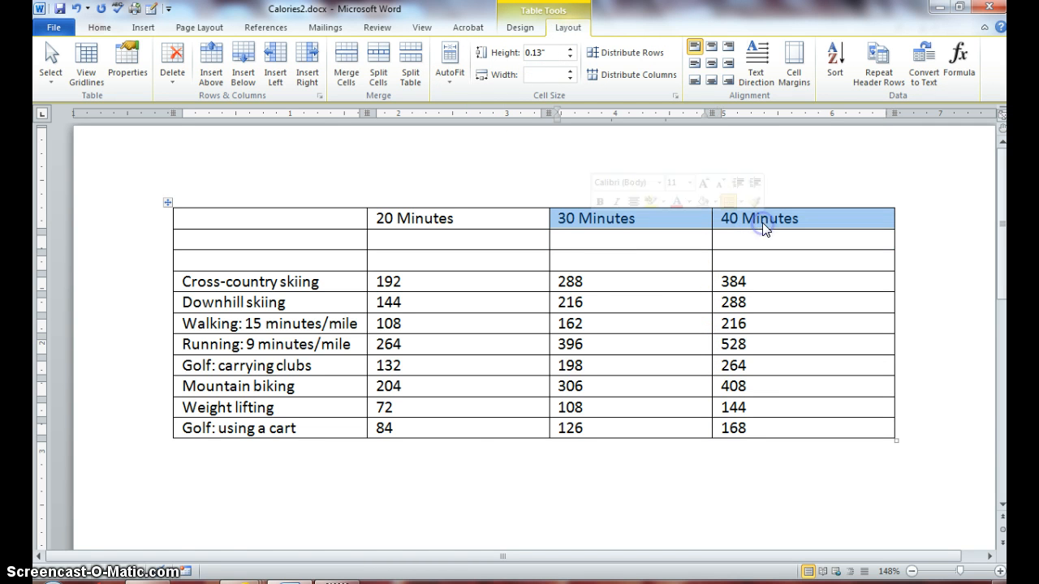
{"action": "left_click", "coordinate": [307, 58]}
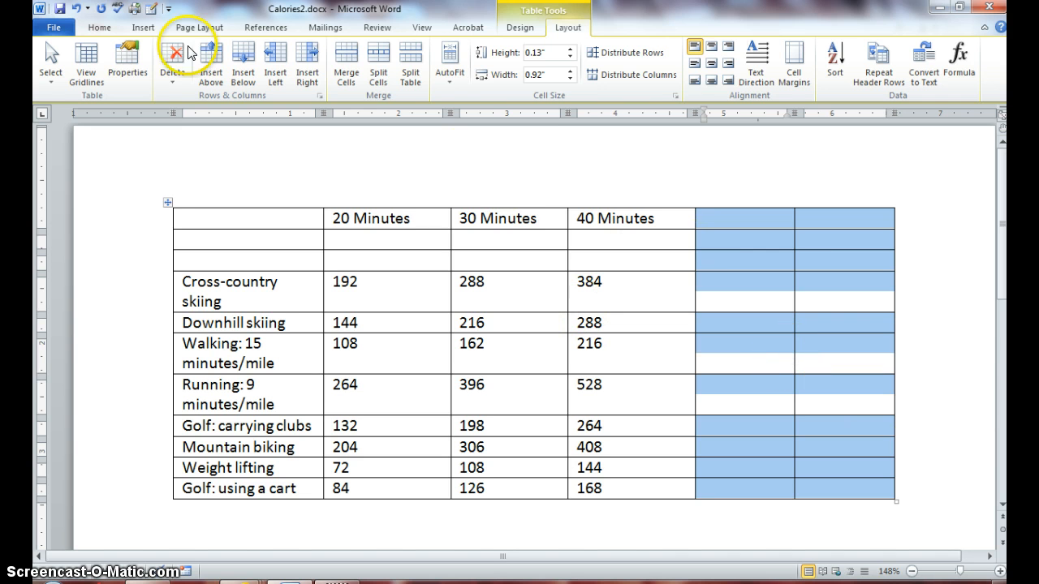
Undo the two extra columns and save the four-column Calories2 document
{"action": "left_click", "coordinate": [76, 12]}
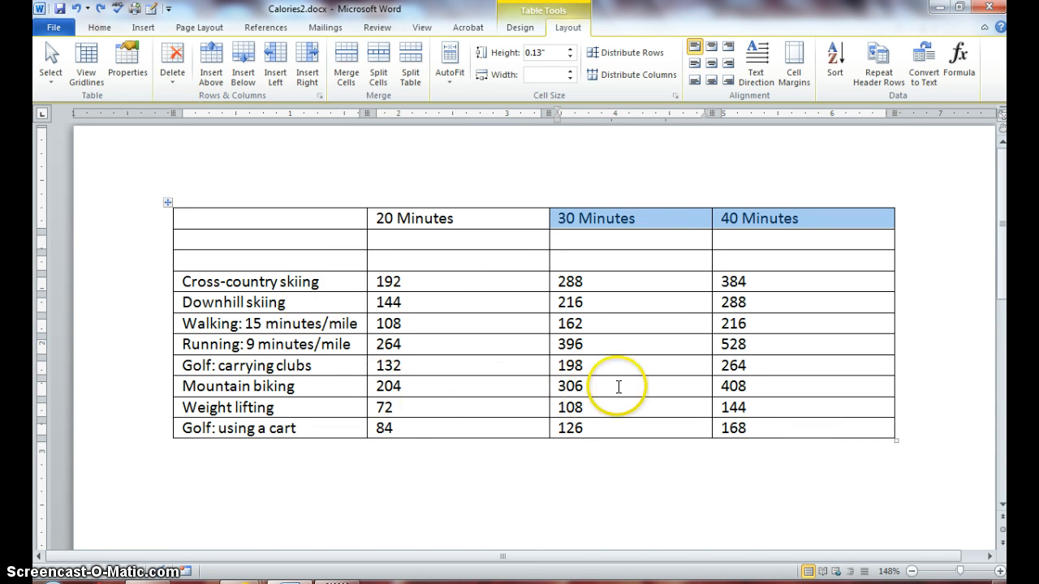
{"action": "left_click", "coordinate": [495, 258]}
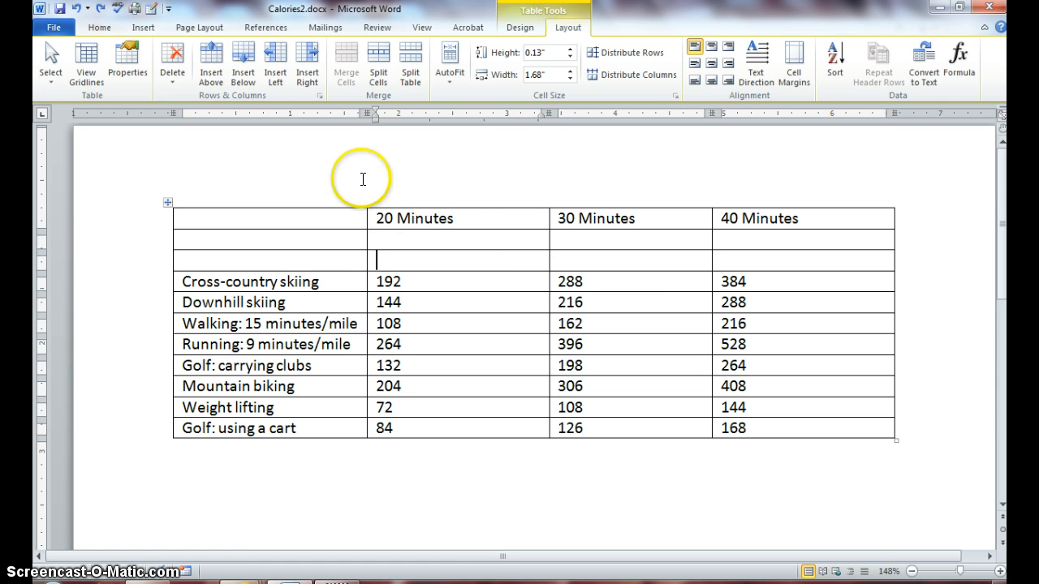
{"action": "left_click", "coordinate": [61, 12]}
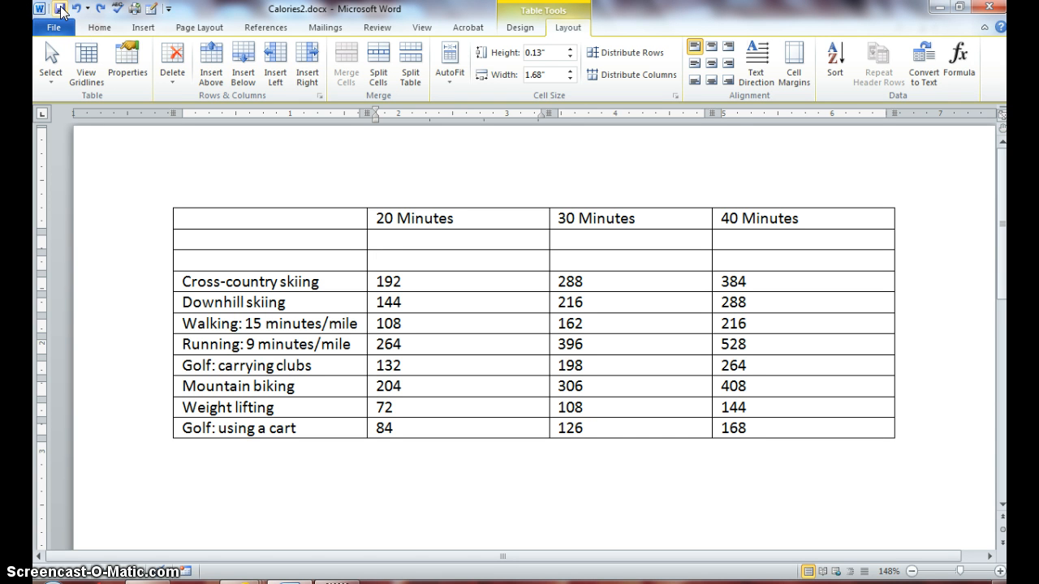